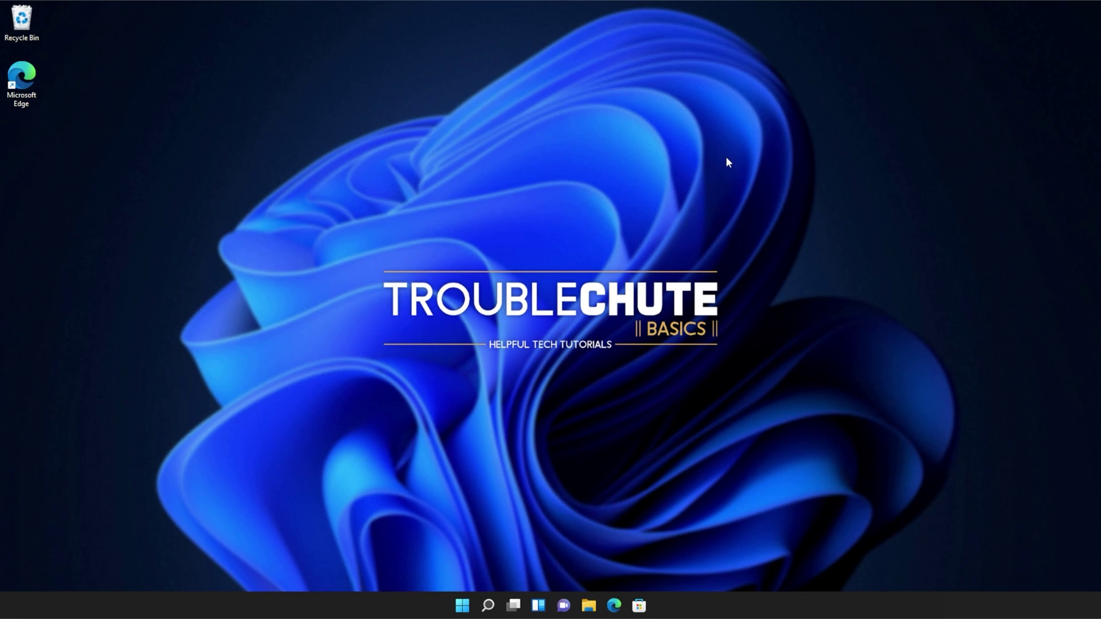
Download VC_redist.x86.exe and VC_redist.x64.exe from Microsoft's redistributables page in Edge.
{"action": "left_click", "coordinate": [614, 606]}
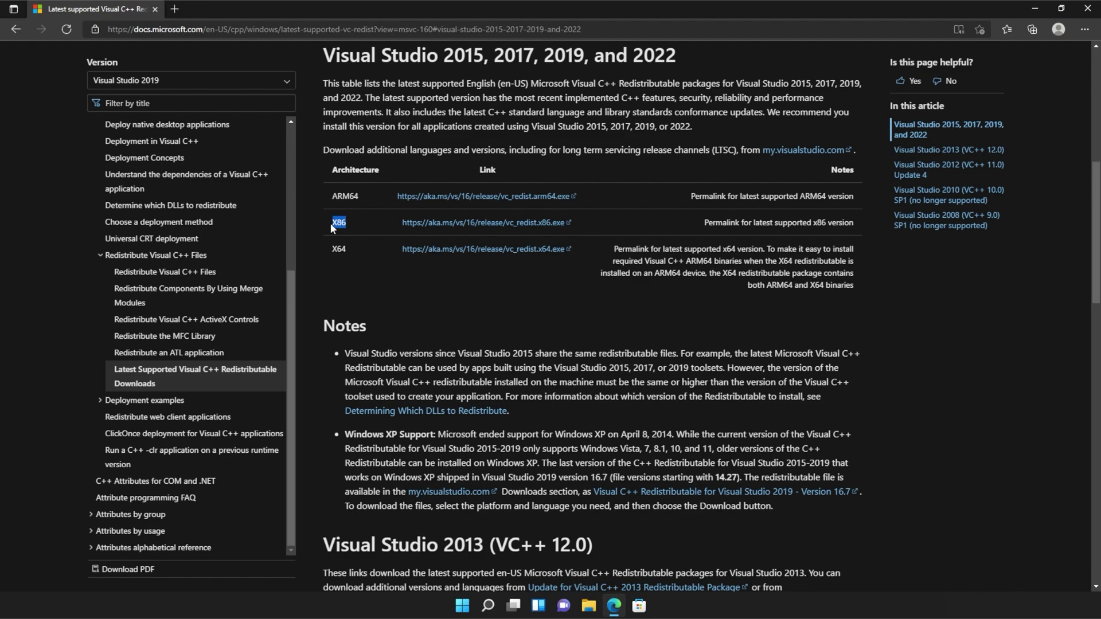
{"action": "left_click", "coordinate": [480, 225]}
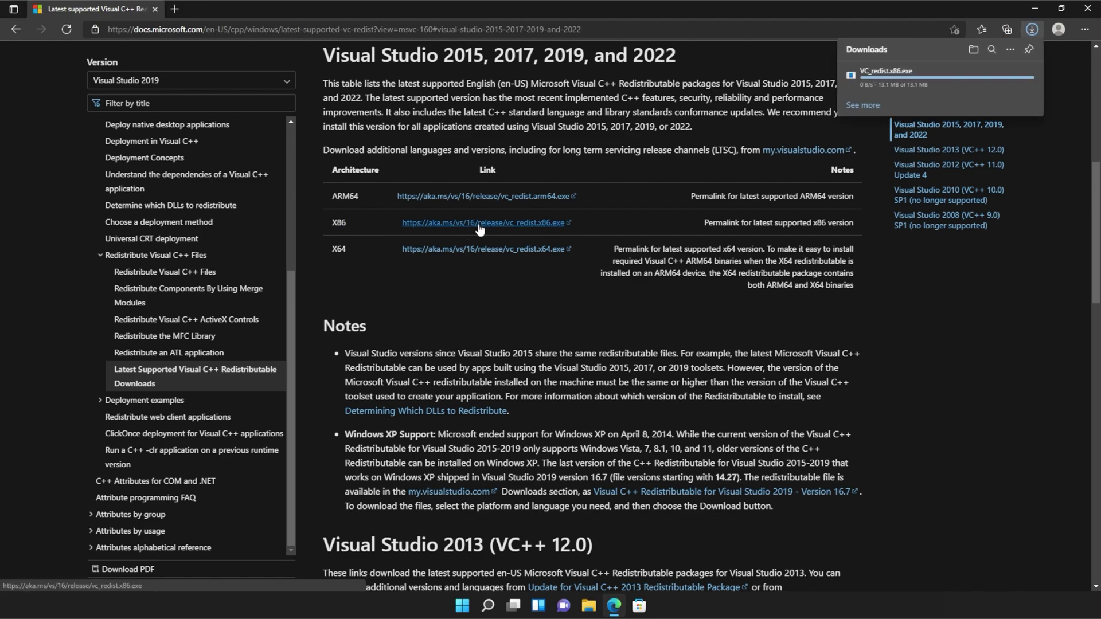
{"action": "left_click", "coordinate": [509, 253]}
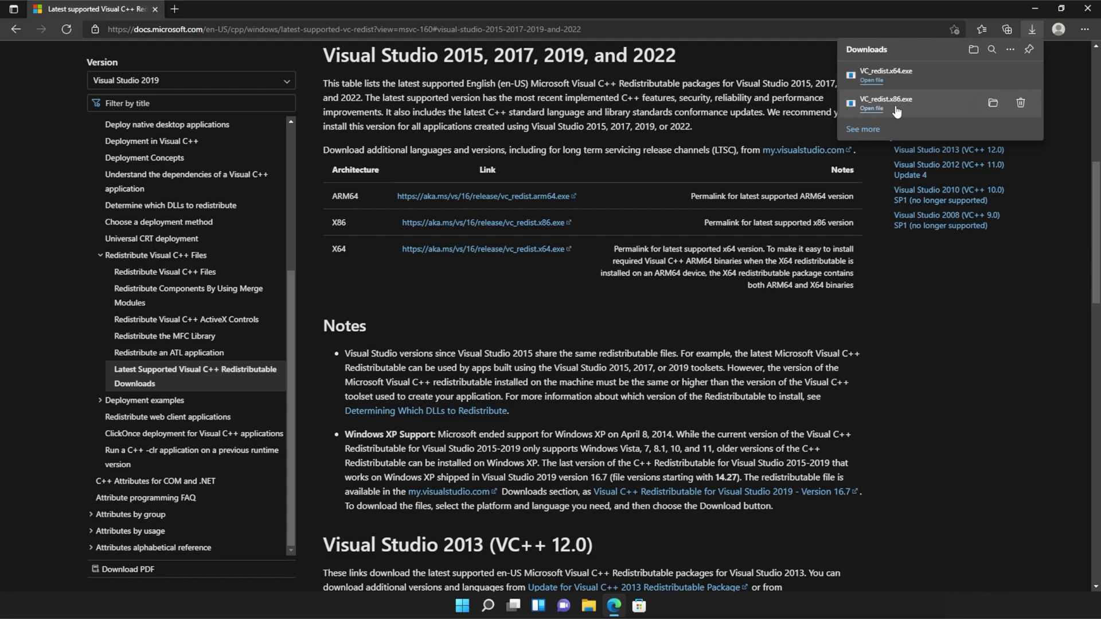
Run VC_redist.x86.exe, accept the licence terms and install it, approving the UAC prompt.
{"action": "left_click", "coordinate": [896, 111]}
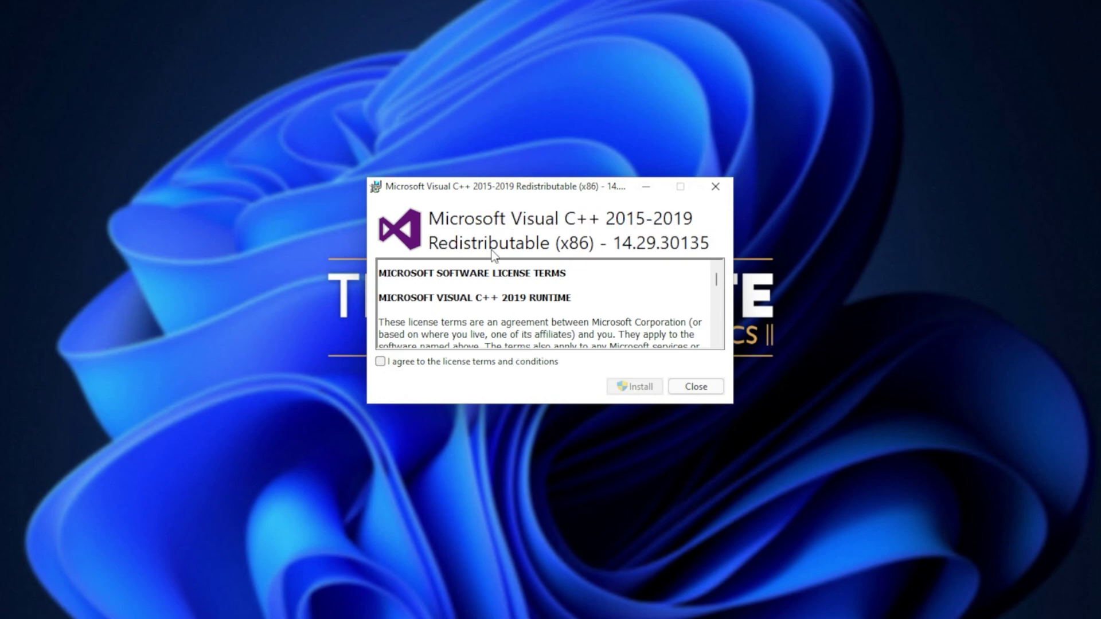
{"action": "left_click", "coordinate": [449, 364]}
{"action": "left_click", "coordinate": [639, 389]}
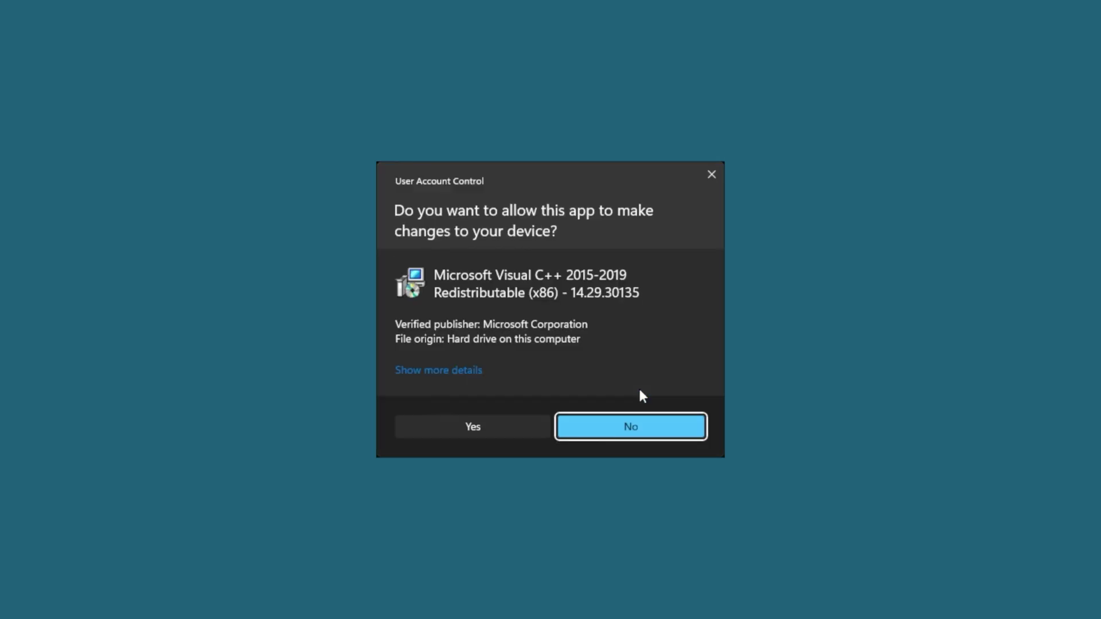
{"action": "left_click", "coordinate": [519, 427]}
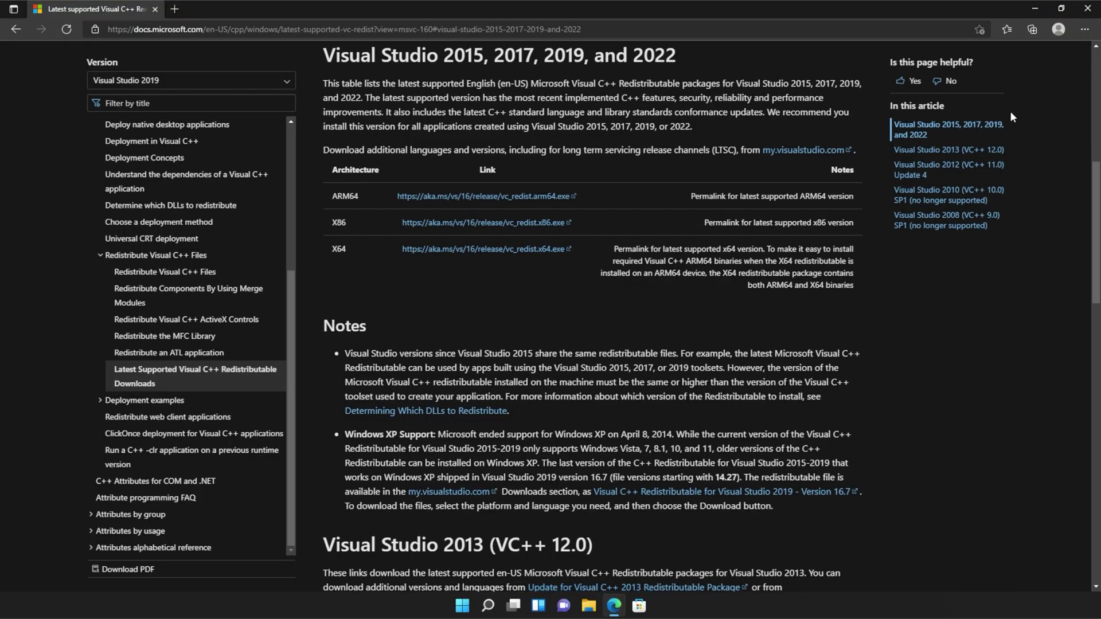
Run VC_redist.x64.exe from Edge downloads, accept the licence, install it and close the finished setup.
{"action": "key", "text": "ctrl+j"}
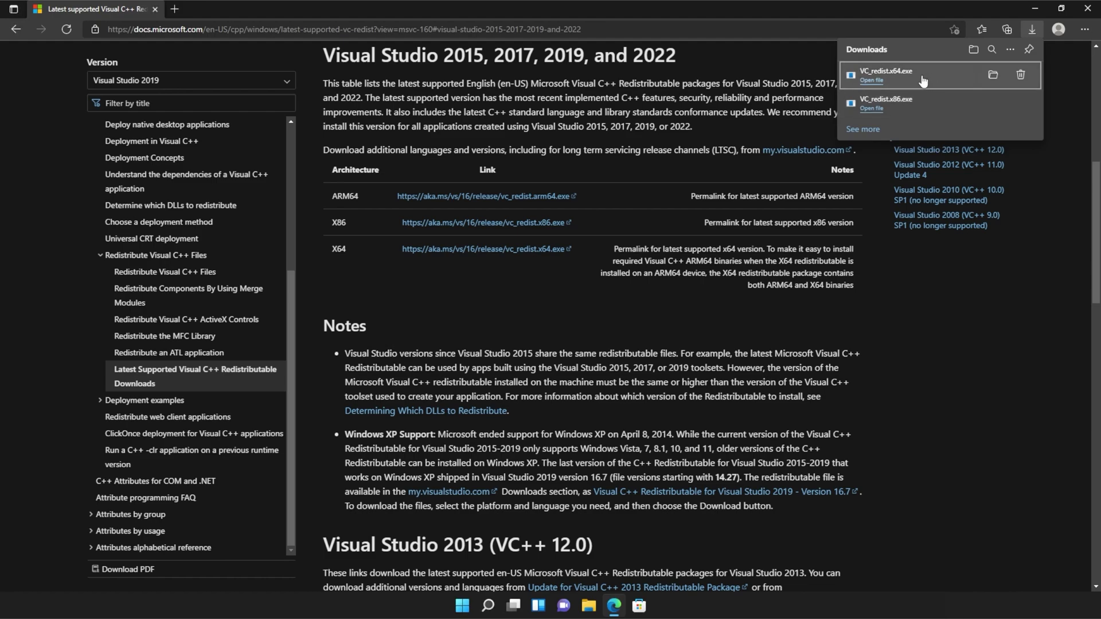
{"action": "left_click", "coordinate": [903, 79]}
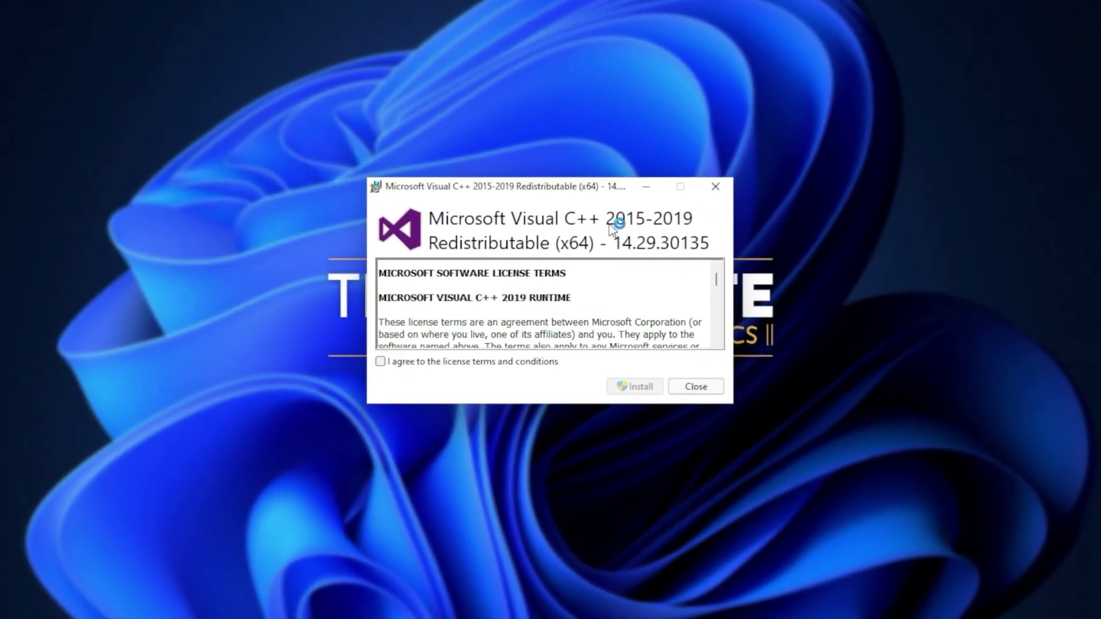
{"action": "left_click", "coordinate": [453, 360]}
{"action": "left_click", "coordinate": [631, 387]}
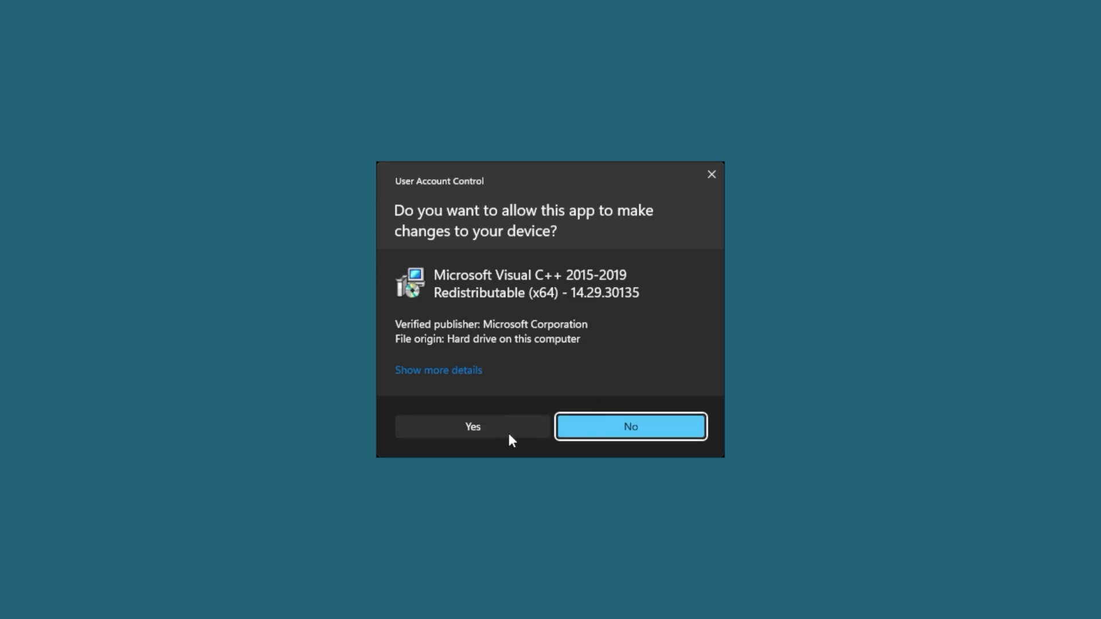
{"action": "left_click", "coordinate": [509, 435]}
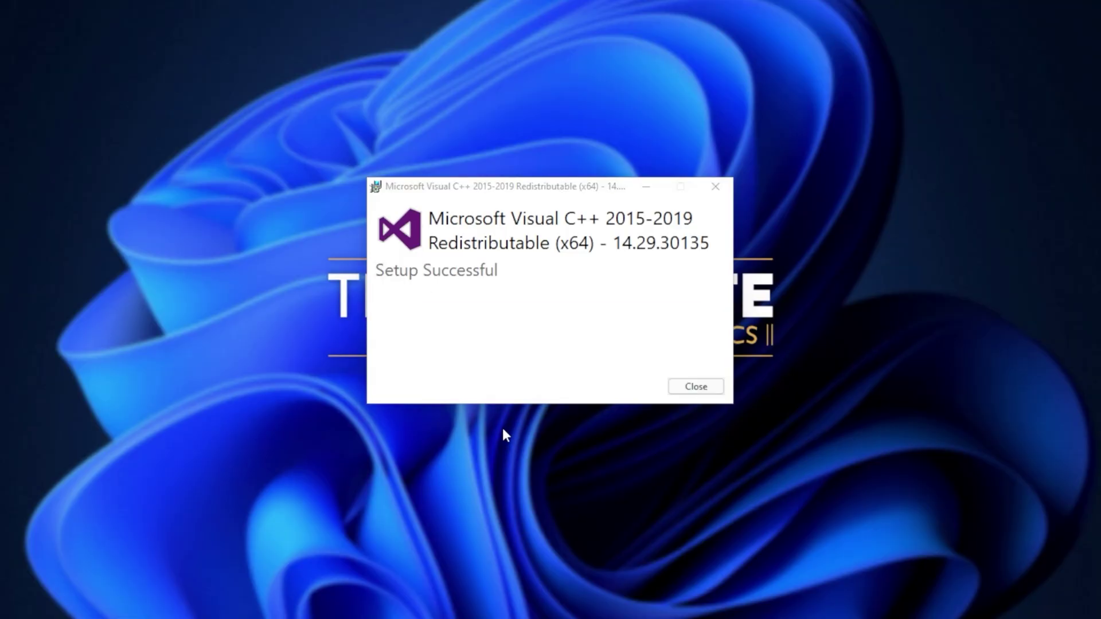
{"action": "left_click", "coordinate": [693, 387]}
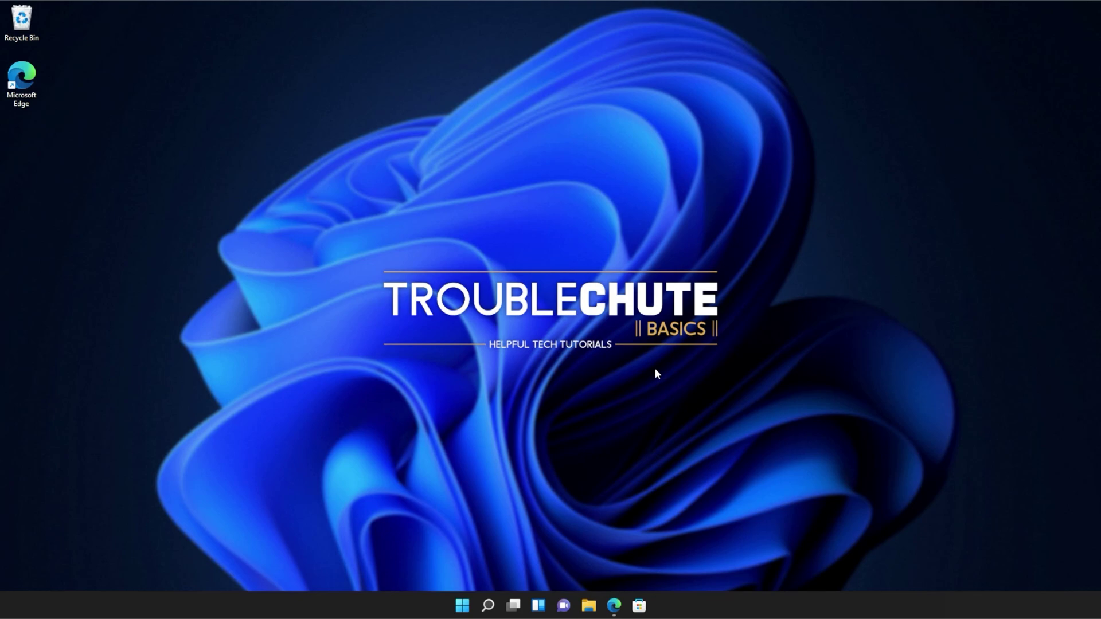
Launch Command Prompt as administrator and run sfc /scannow.
{"action": "key", "text": "super"}
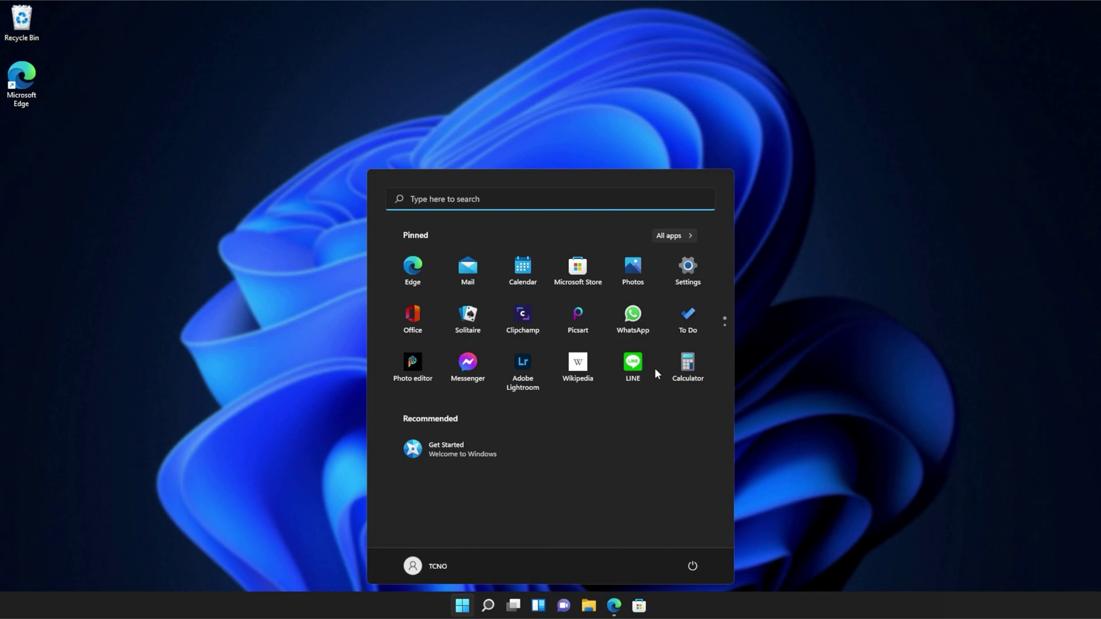
{"action": "left_click", "coordinate": [459, 202]}
{"action": "type", "text": "cmd"}
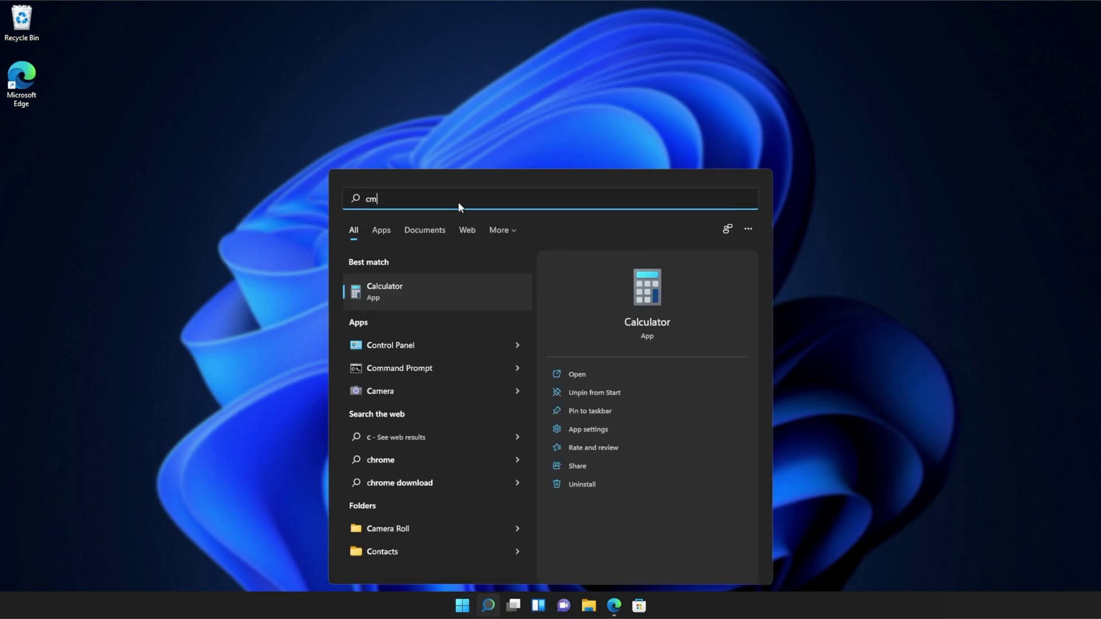
{"action": "right_click", "coordinate": [452, 286]}
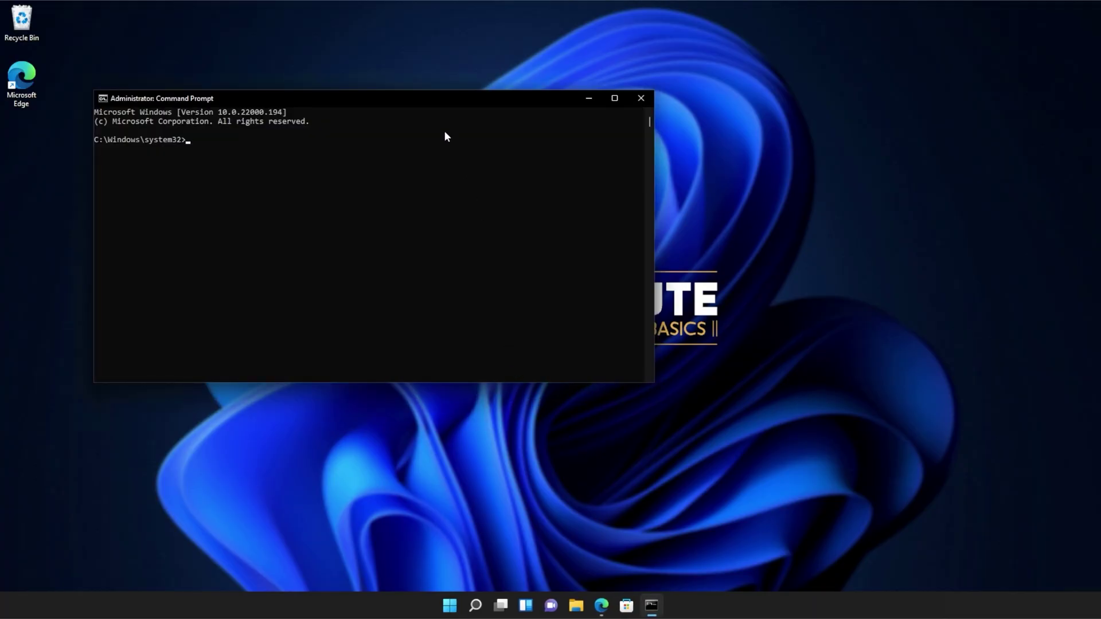
{"action": "left_click_drag", "start_coordinate": [472, 109], "coordinate": [647, 175]}
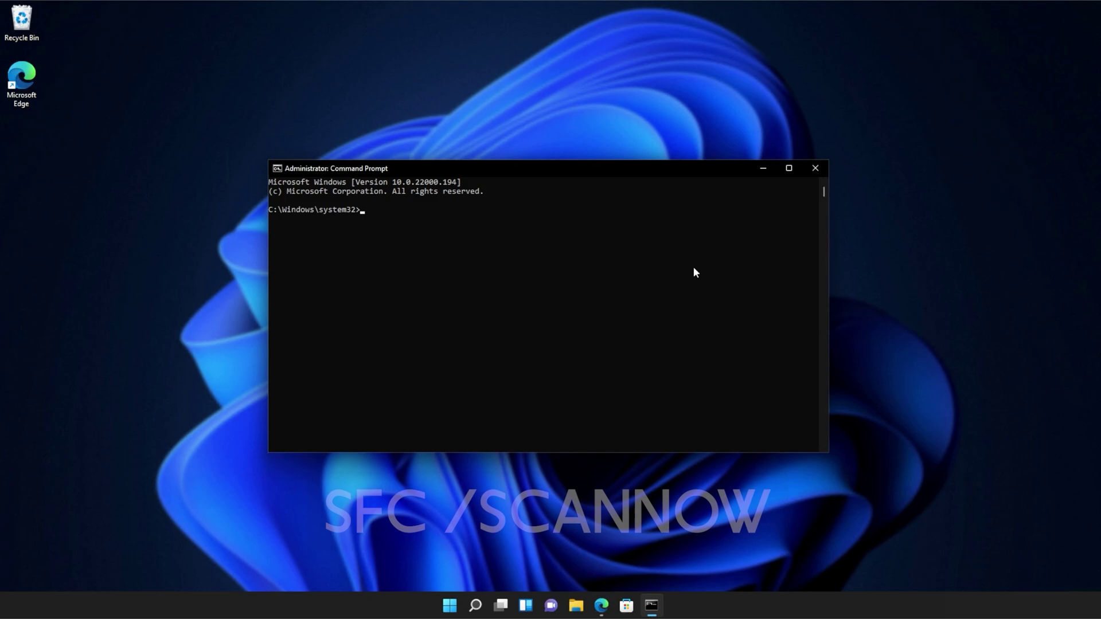
{"action": "type", "text": "sfc"}
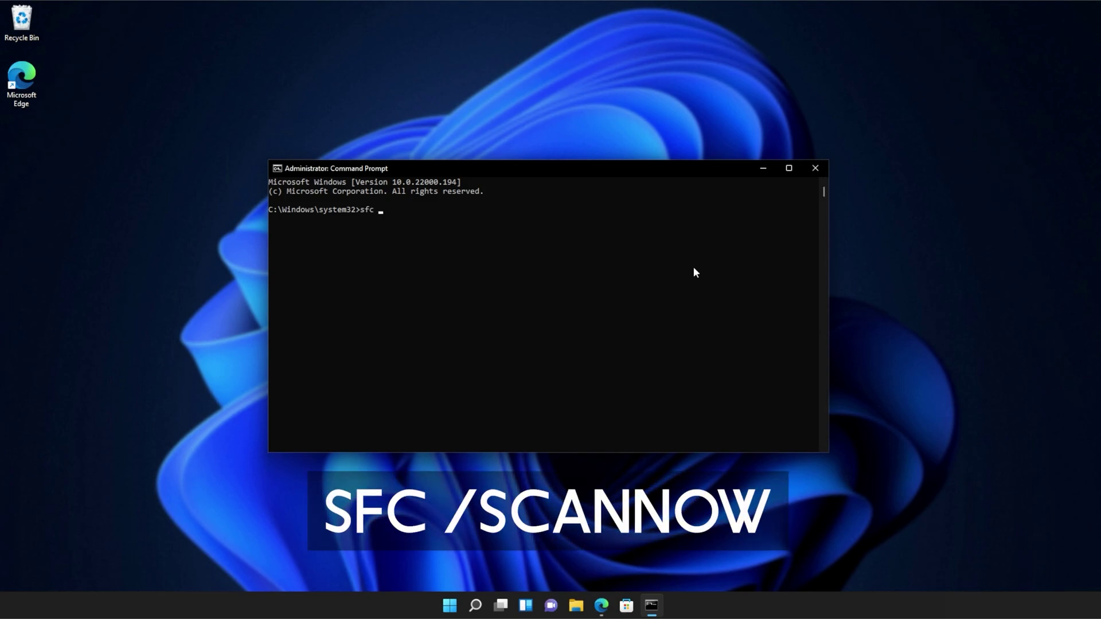
{"action": "type", "text": " /scannow"}
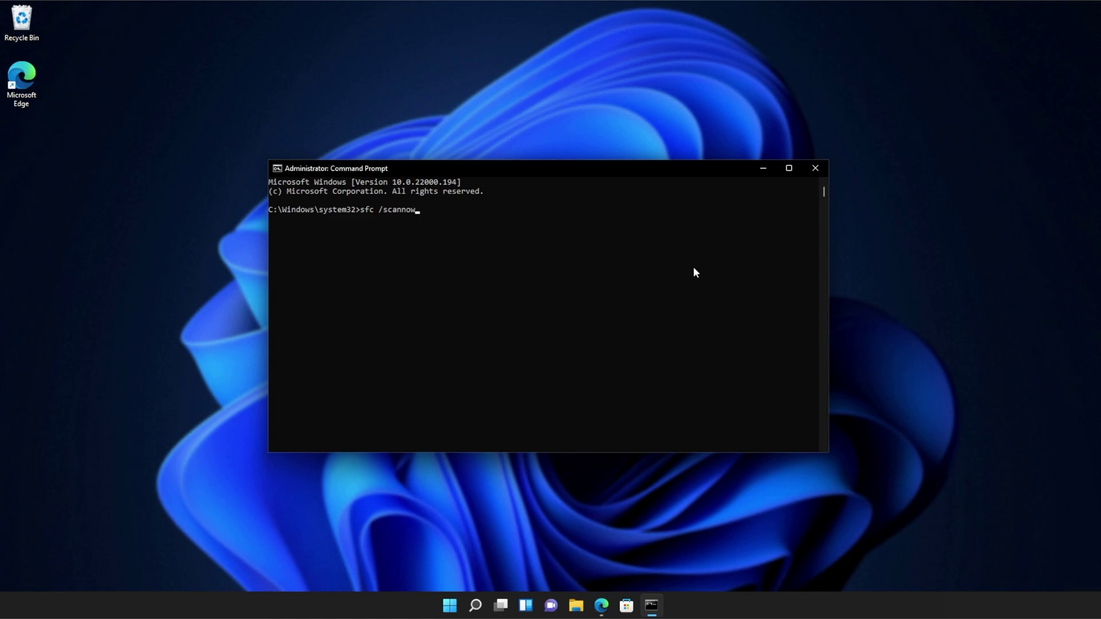
{"action": "key", "text": "Return"}
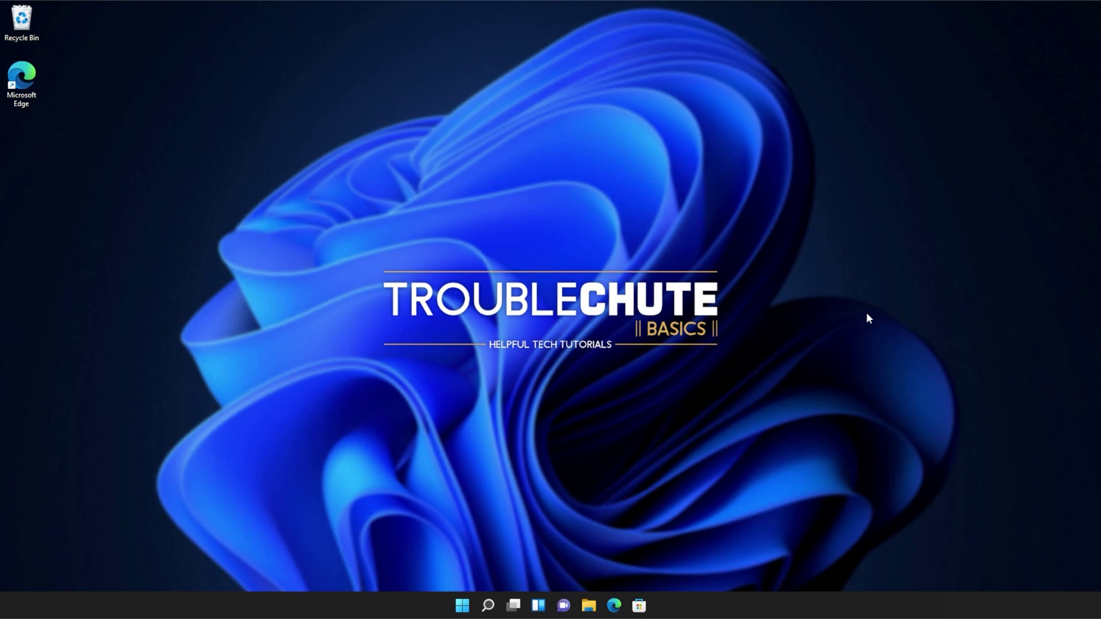
Browse to C:\Program Files (x86)\Microsoft\Edge\Application\94.0.992.38 and move the window right.
{"action": "left_click", "coordinate": [591, 604]}
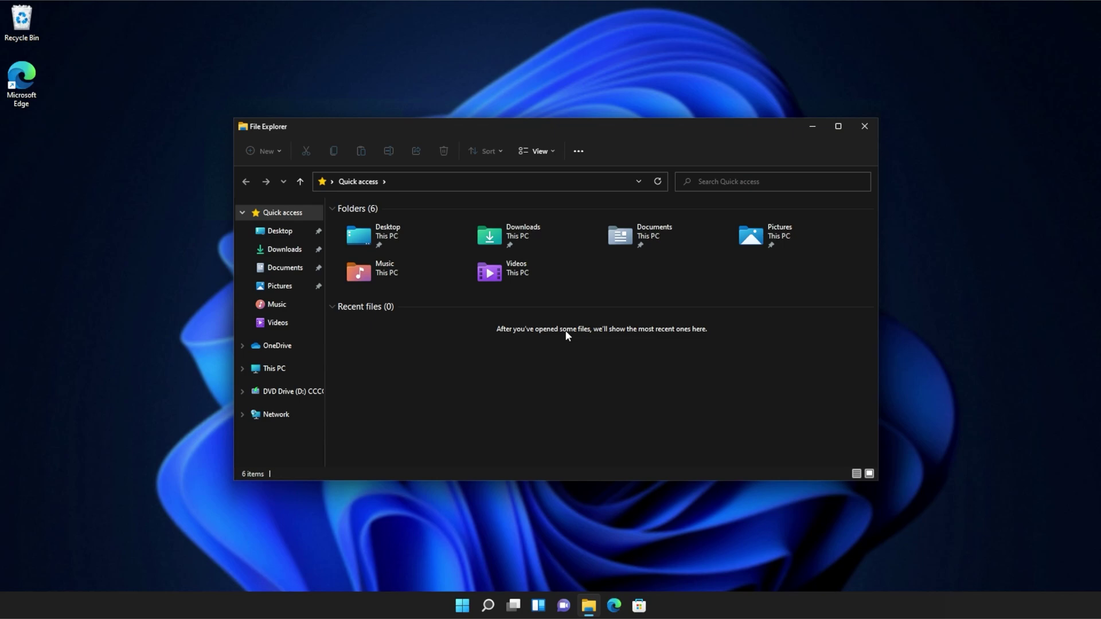
{"action": "left_click", "coordinate": [275, 370]}
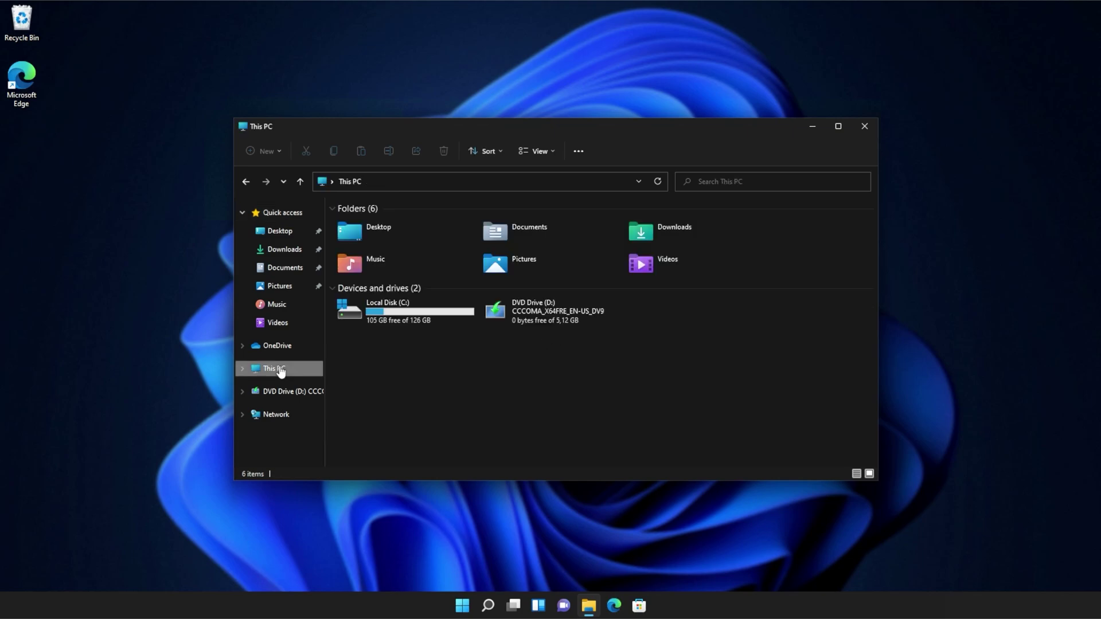
{"action": "double_click", "coordinate": [399, 315]}
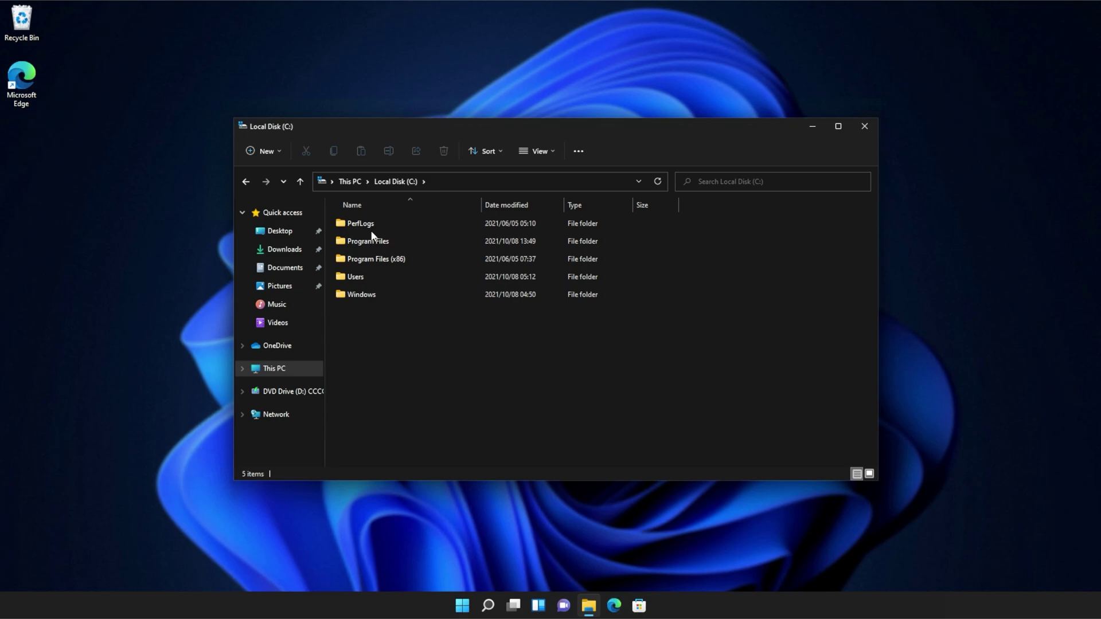
{"action": "left_click", "coordinate": [383, 256]}
{"action": "double_click", "coordinate": [383, 256]}
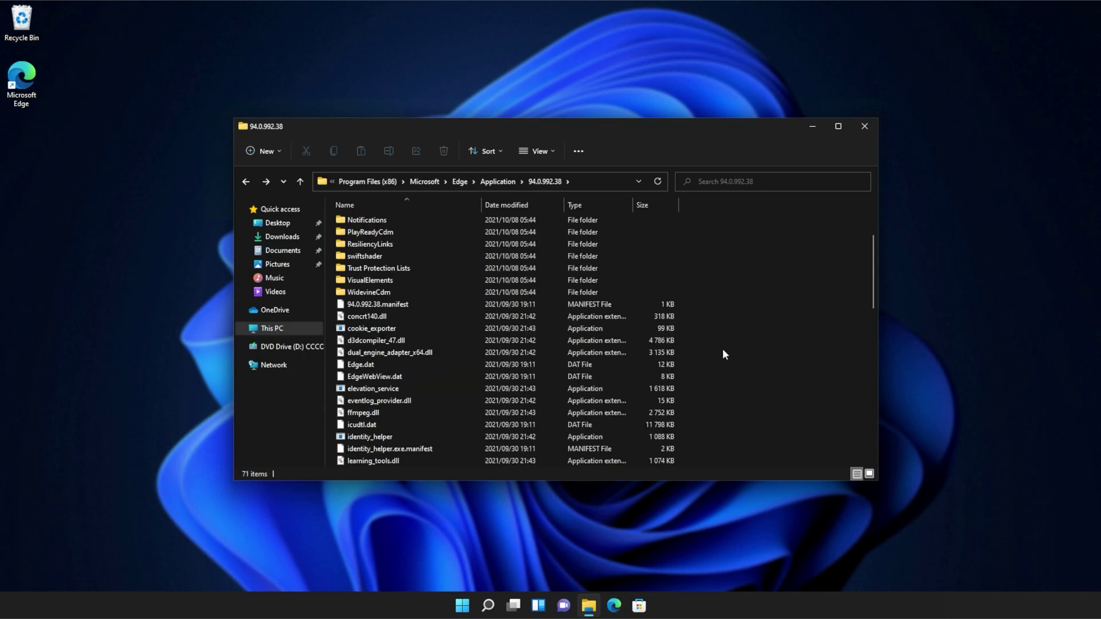
{"action": "scroll", "coordinate": [723, 351], "scroll_direction": "down", "scroll_amount": 1}
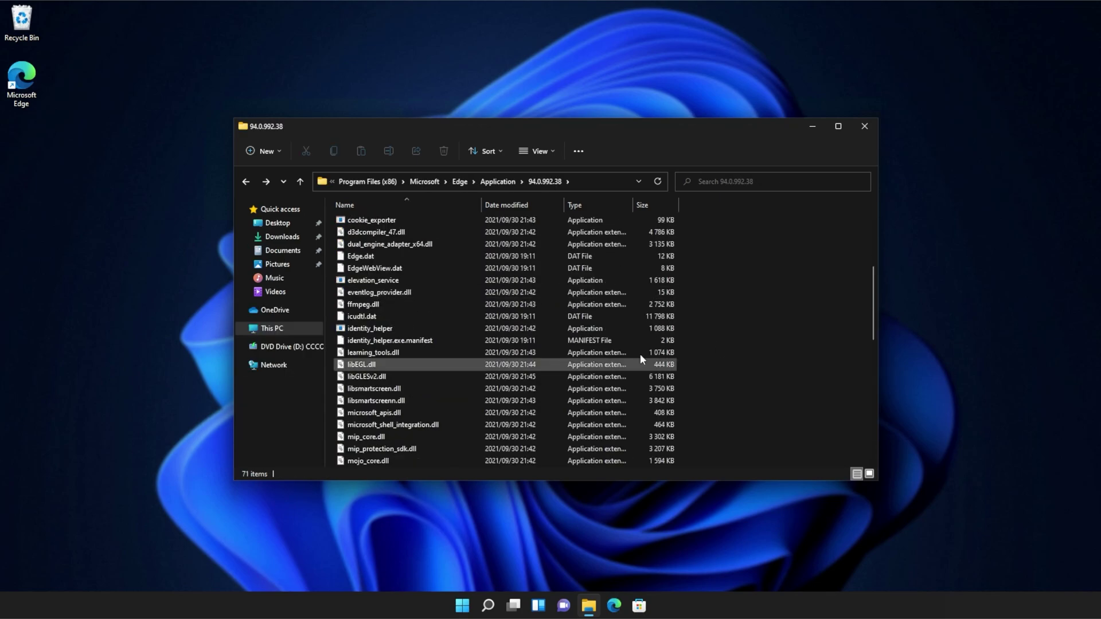
{"action": "scroll", "coordinate": [607, 294], "scroll_direction": "down", "scroll_amount": 2}
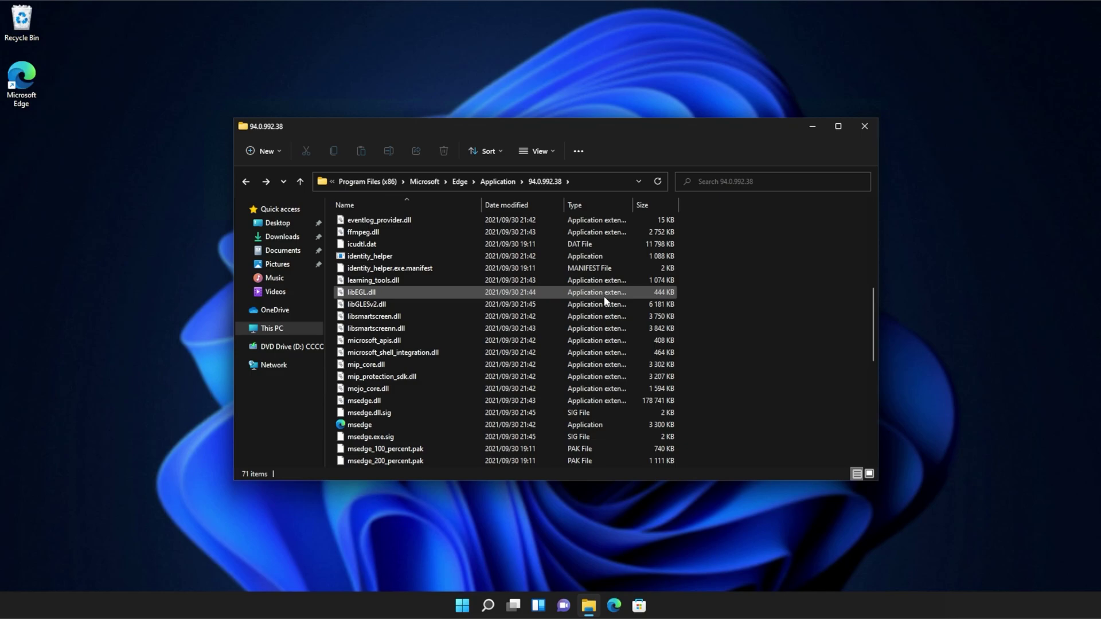
{"action": "scroll", "coordinate": [605, 301], "scroll_direction": "up", "scroll_amount": 3}
{"action": "scroll", "coordinate": [605, 300], "scroll_direction": "up", "scroll_amount": 2}
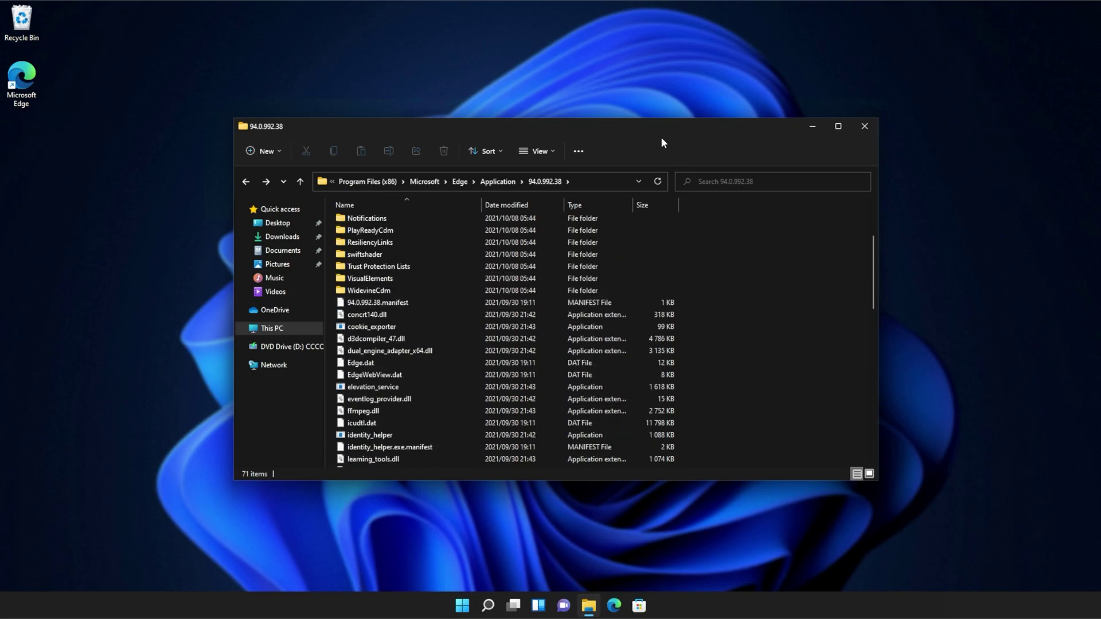
{"action": "left_click_drag", "start_coordinate": [419, 128], "coordinate": [631, 134]}
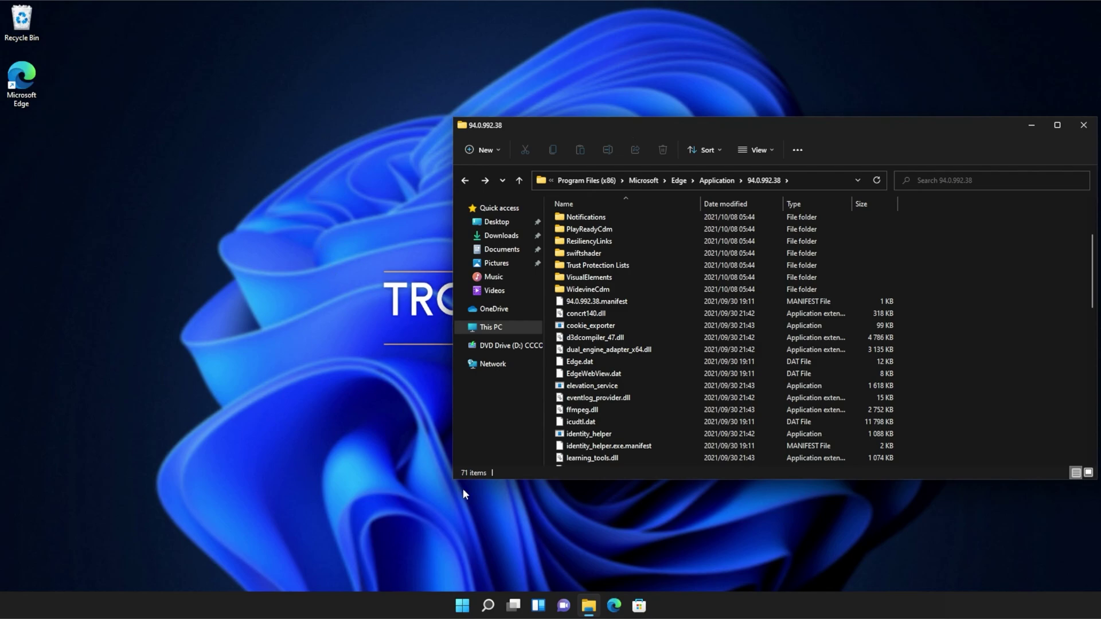
Open a second File Explorer window at C:\Windows.
{"action": "right_click", "coordinate": [589, 605]}
{"action": "left_click", "coordinate": [595, 539]}
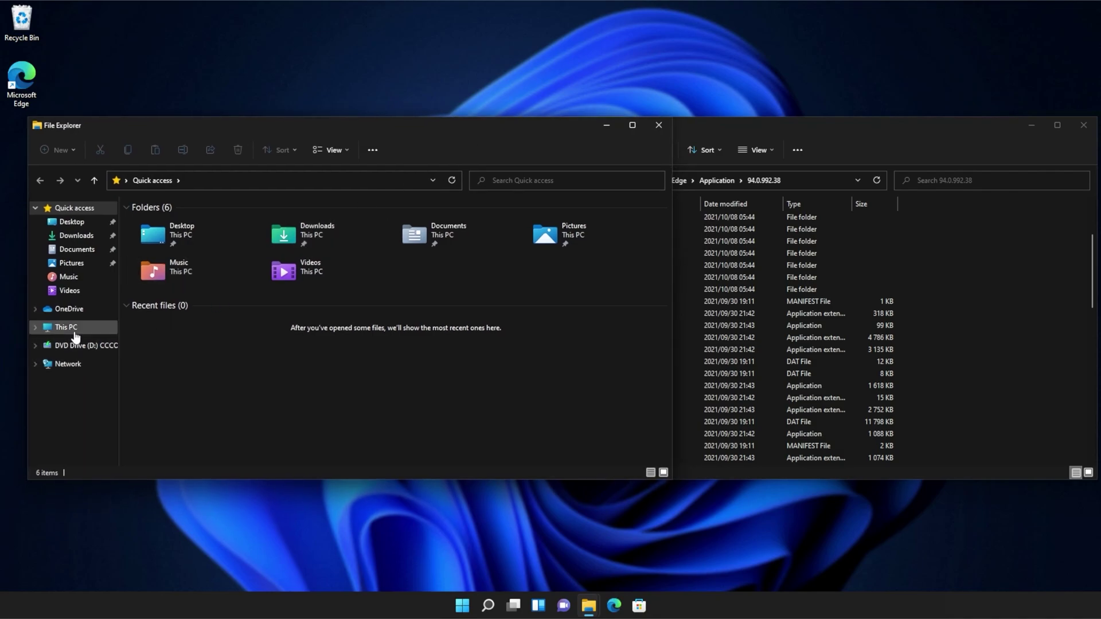
{"action": "left_click", "coordinate": [74, 330]}
{"action": "double_click", "coordinate": [175, 318]}
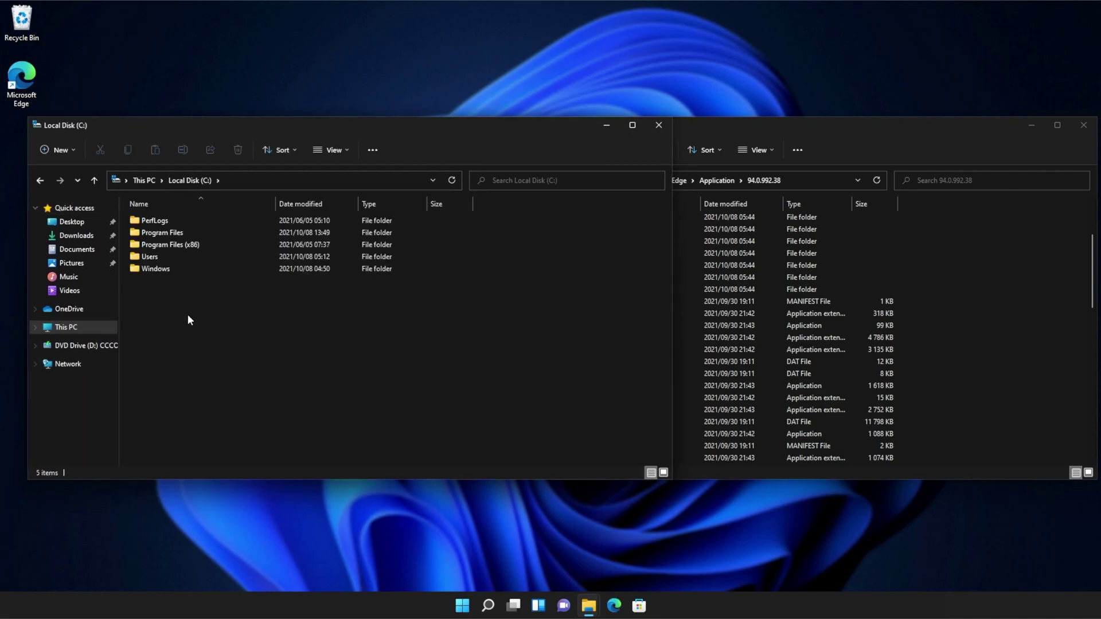
{"action": "double_click", "coordinate": [172, 271]}
Go into System32 and open its downlevel folder.
{"action": "scroll", "coordinate": [175, 298], "scroll_direction": "down", "scroll_amount": 8}
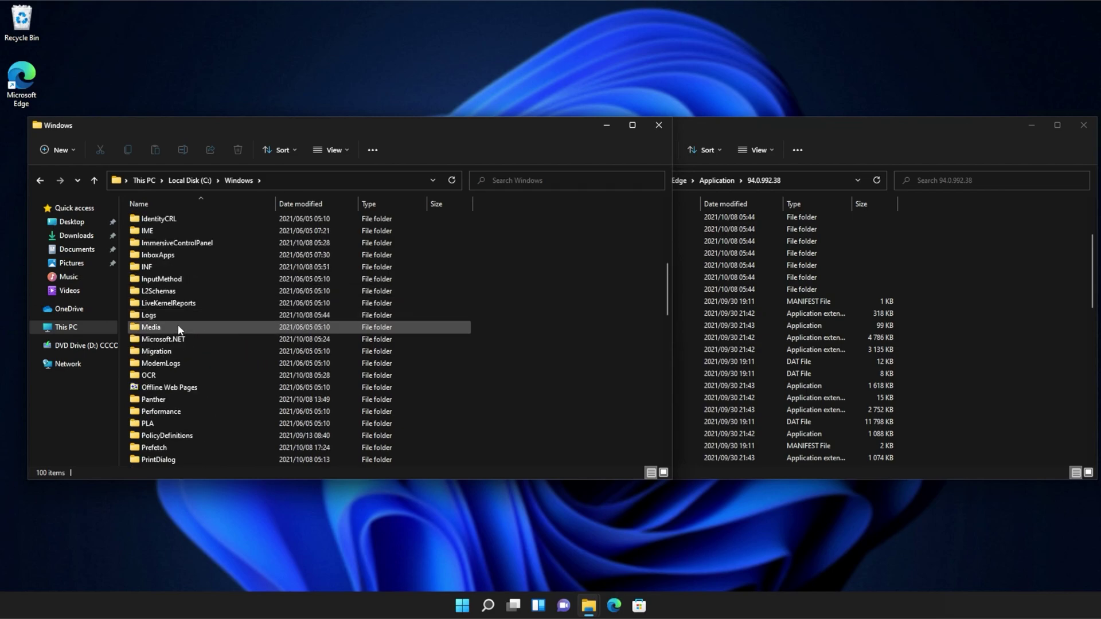
{"action": "scroll", "coordinate": [178, 333], "scroll_direction": "down", "scroll_amount": 10}
{"action": "left_click", "coordinate": [179, 340]}
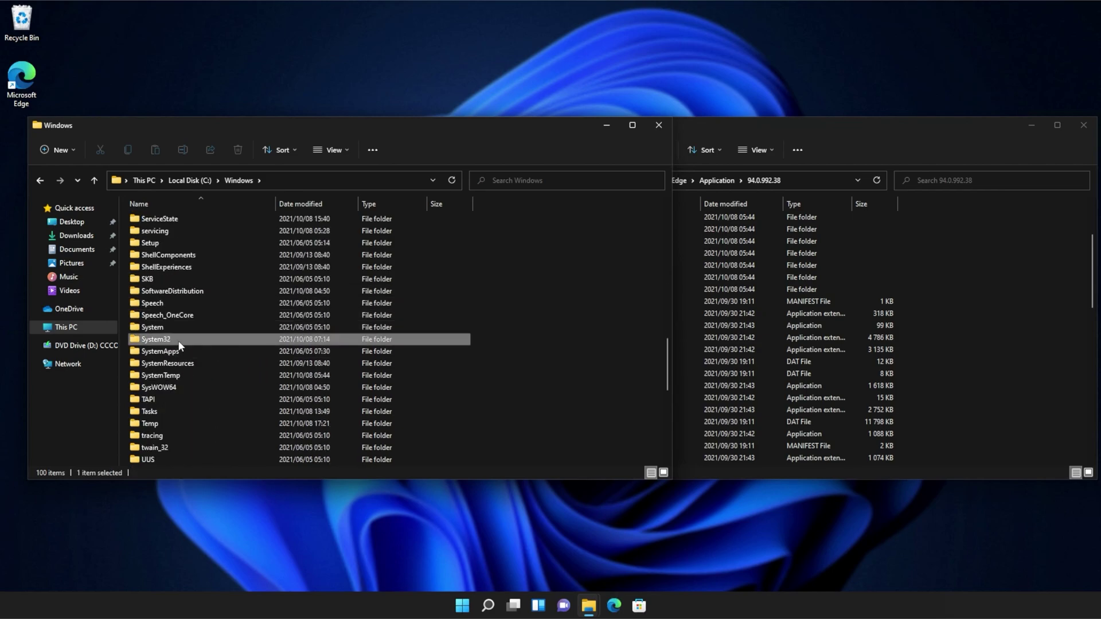
{"action": "double_click", "coordinate": [178, 341]}
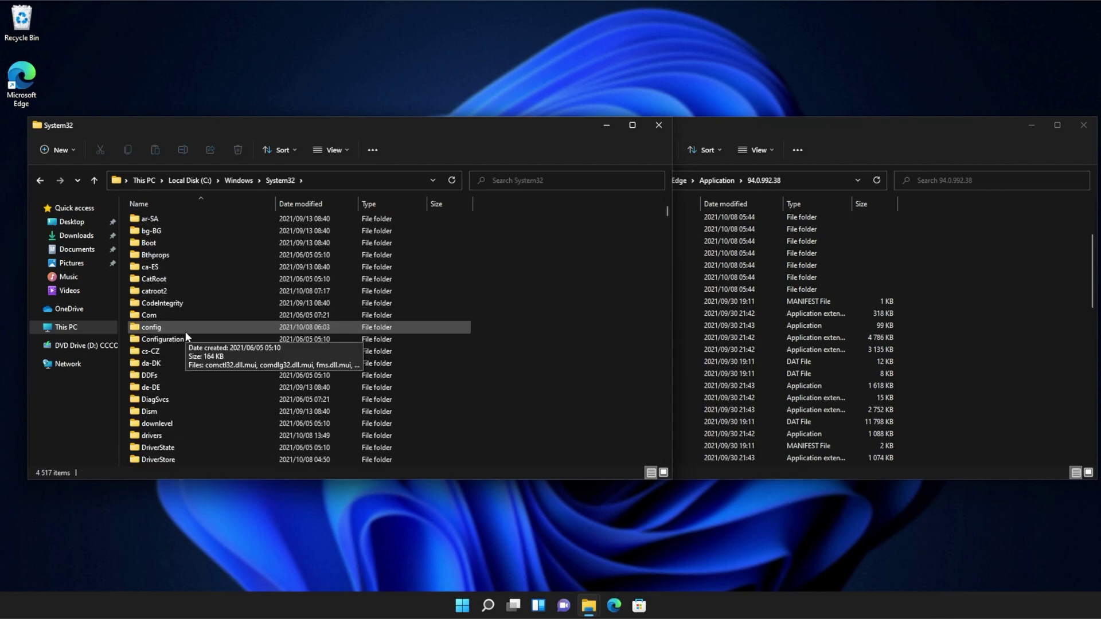
{"action": "scroll", "coordinate": [185, 336], "scroll_direction": "down", "scroll_amount": 7}
{"action": "left_click", "coordinate": [191, 246]}
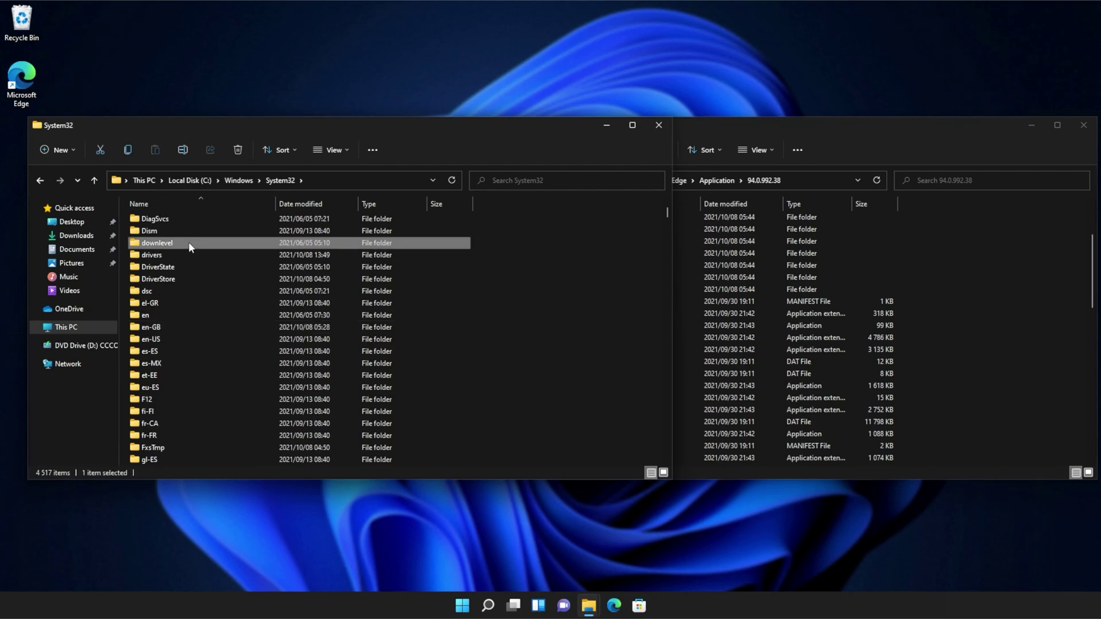
{"action": "double_click", "coordinate": [191, 246]}
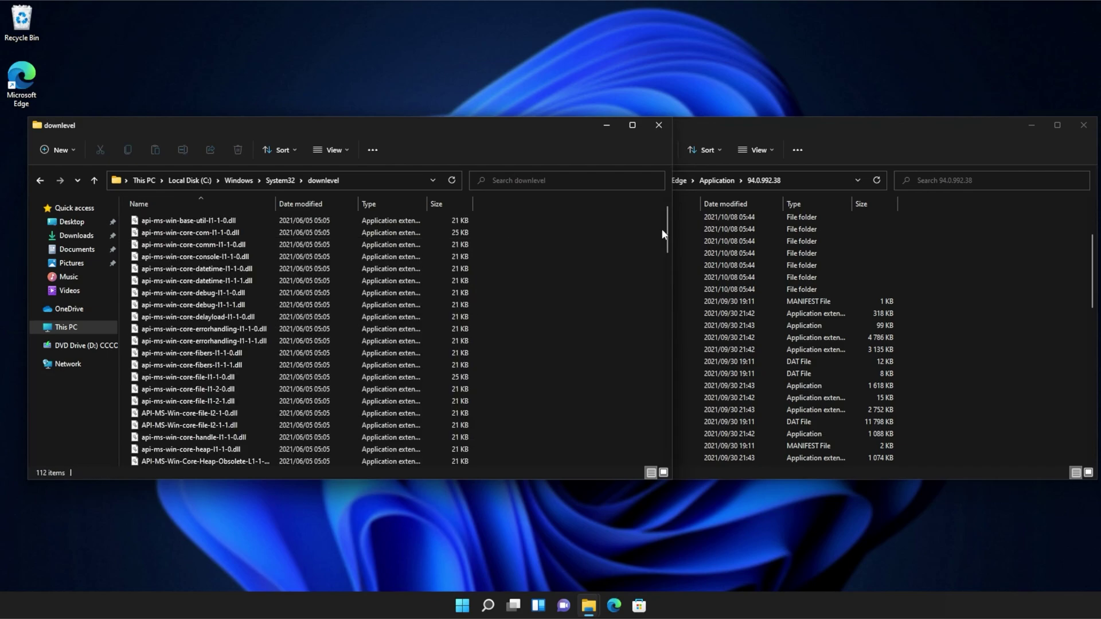
{"action": "left_click_drag", "start_coordinate": [667, 232], "coordinate": [663, 201]}
Copy api-ms-win-core-console-l1-1-0.dll into the 94.0.992.38 folder, granting administrator permission.
{"action": "left_click", "coordinate": [440, 256]}
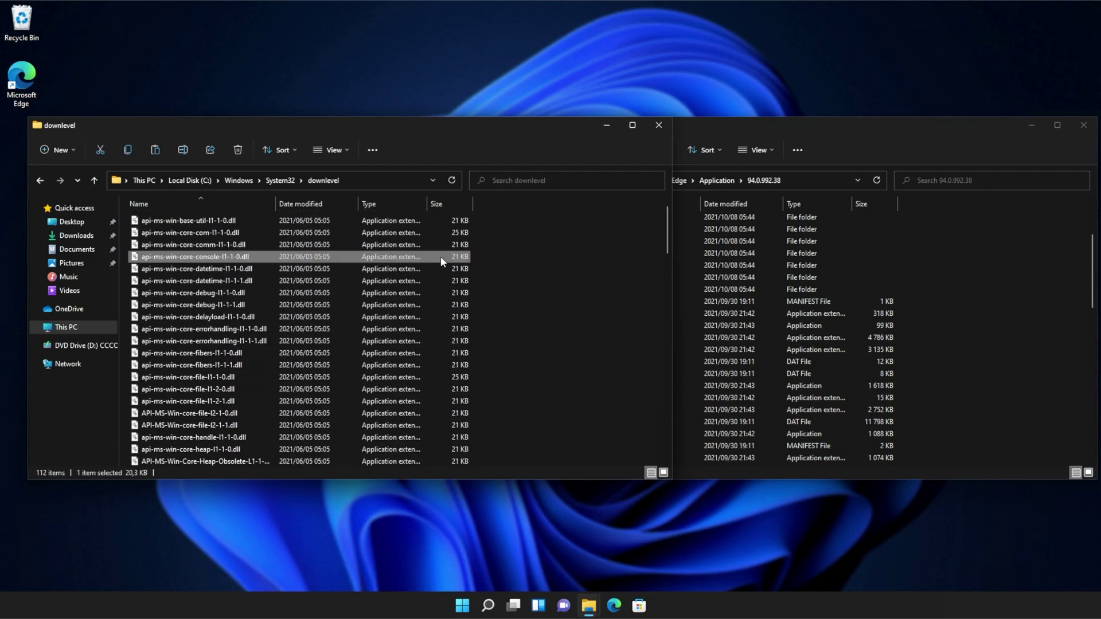
{"action": "left_click_drag", "start_coordinate": [440, 256], "coordinate": [952, 236]}
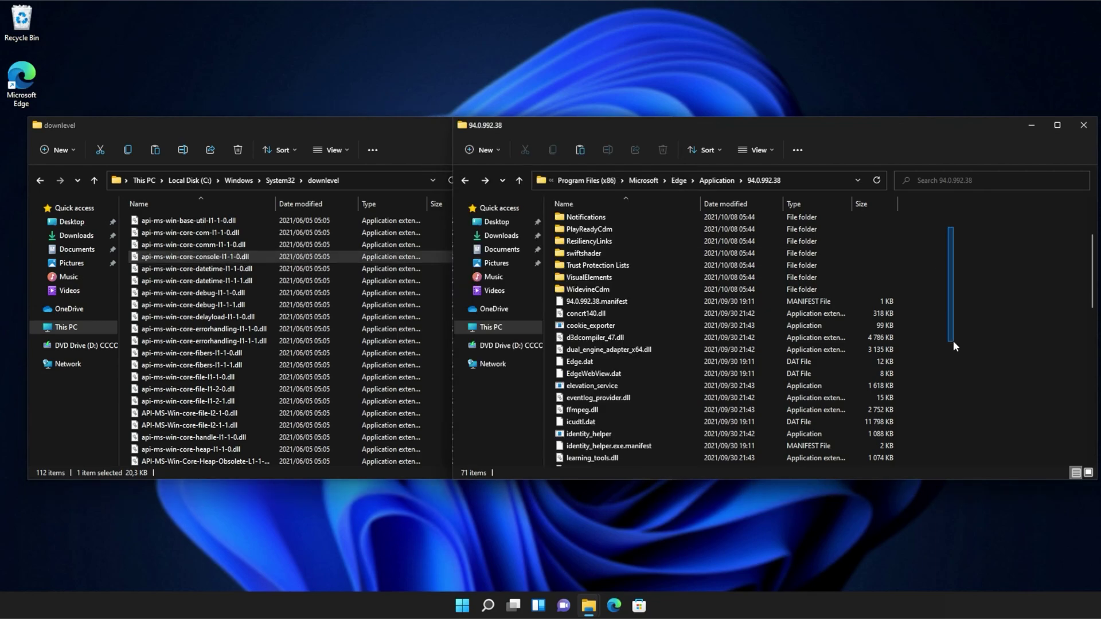
{"action": "left_click", "coordinate": [527, 225]}
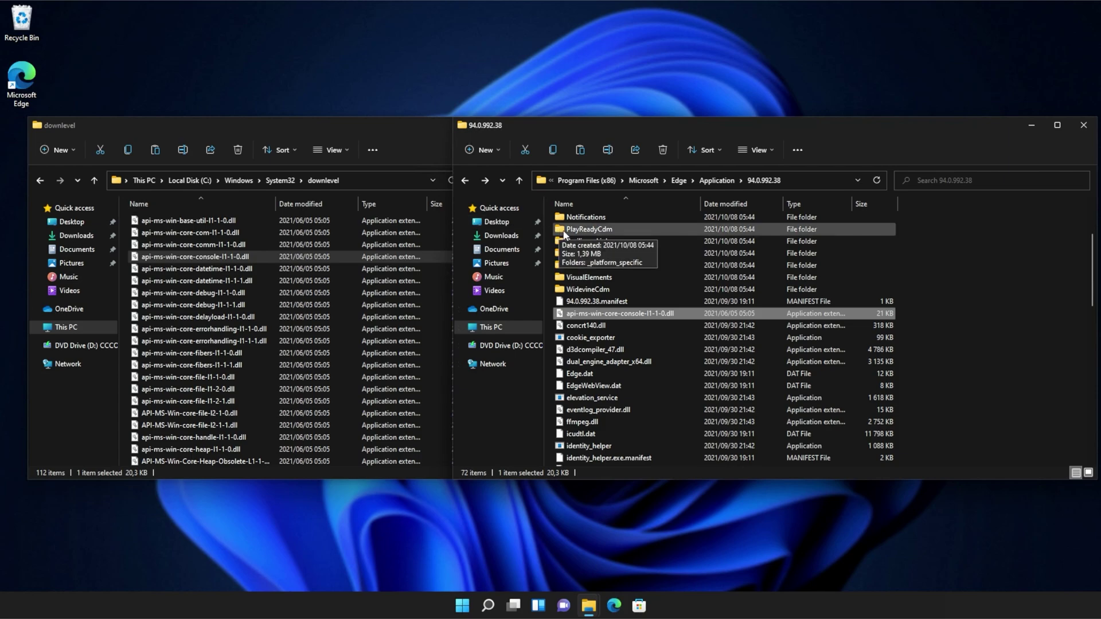
Close the Edge application folder window and centre the downlevel window.
{"action": "left_click", "coordinate": [1020, 262]}
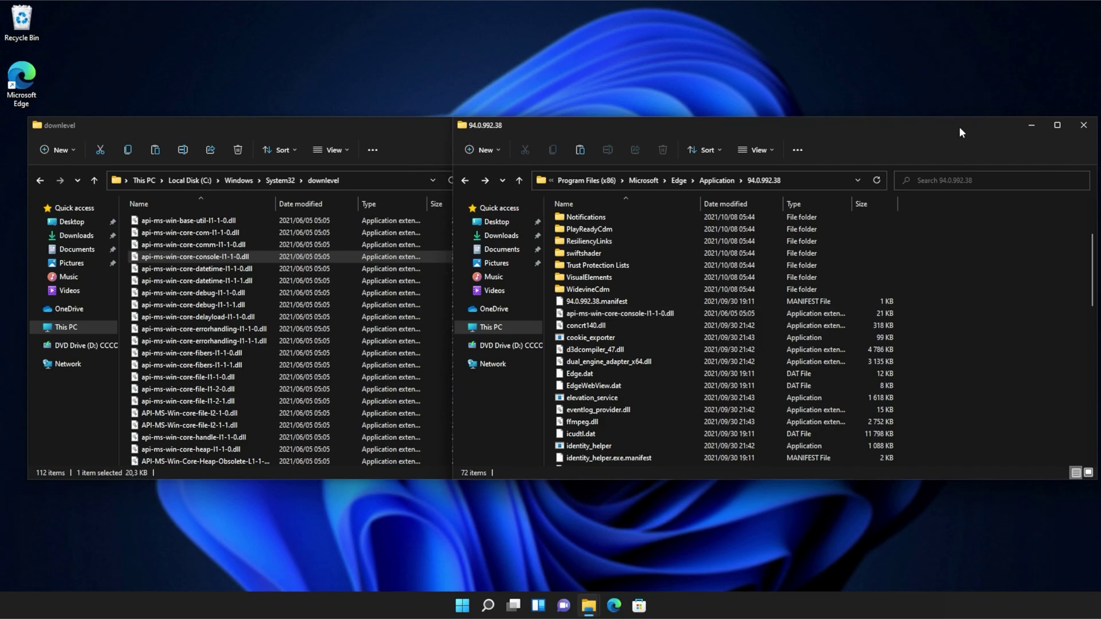
{"action": "left_click_drag", "start_coordinate": [961, 132], "coordinate": [747, 128]}
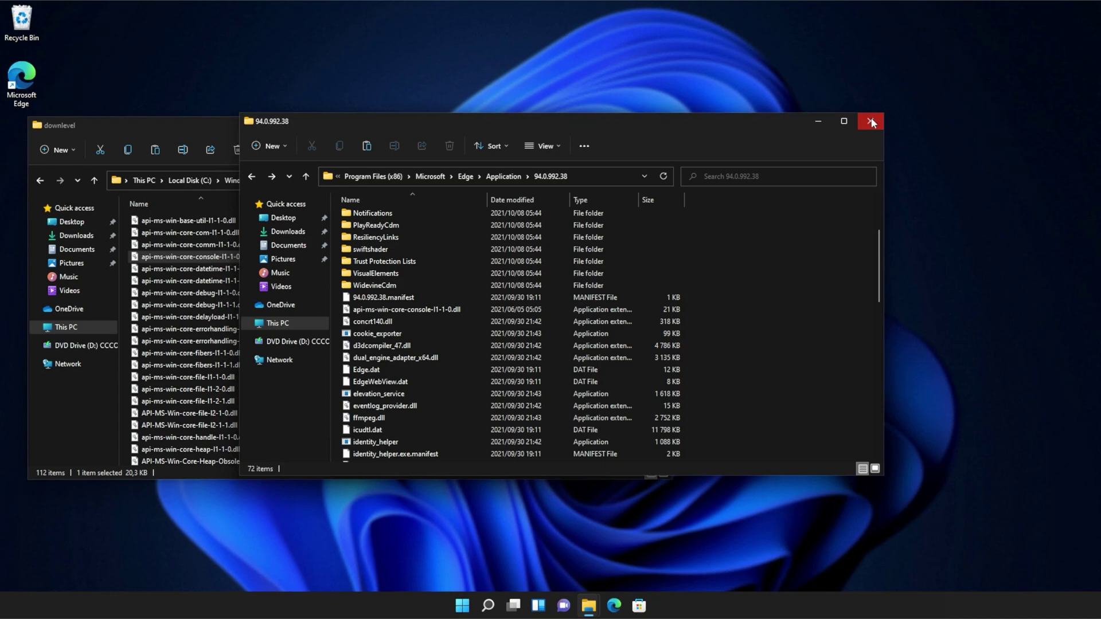
{"action": "left_click", "coordinate": [870, 121]}
{"action": "left_click_drag", "start_coordinate": [504, 112], "coordinate": [665, 133]}
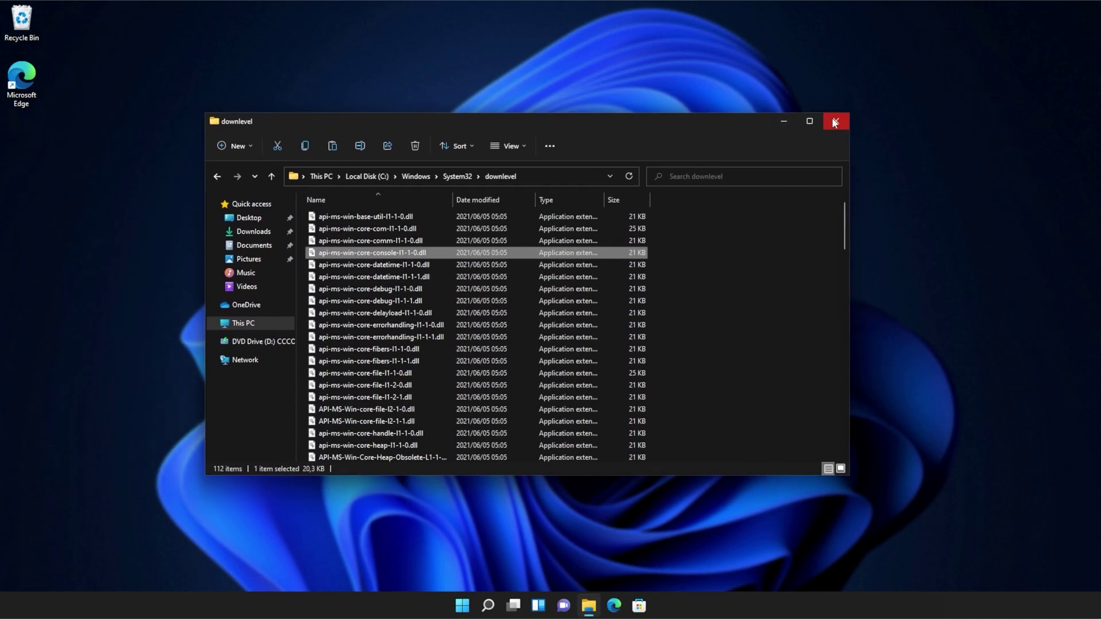
{"action": "left_click", "coordinate": [834, 122]}
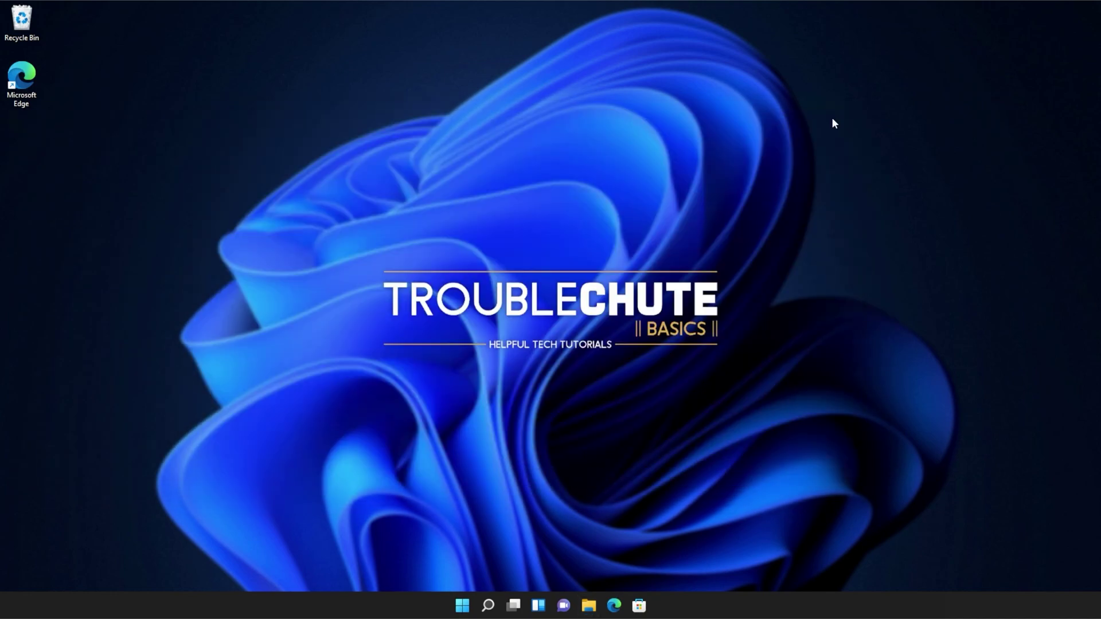